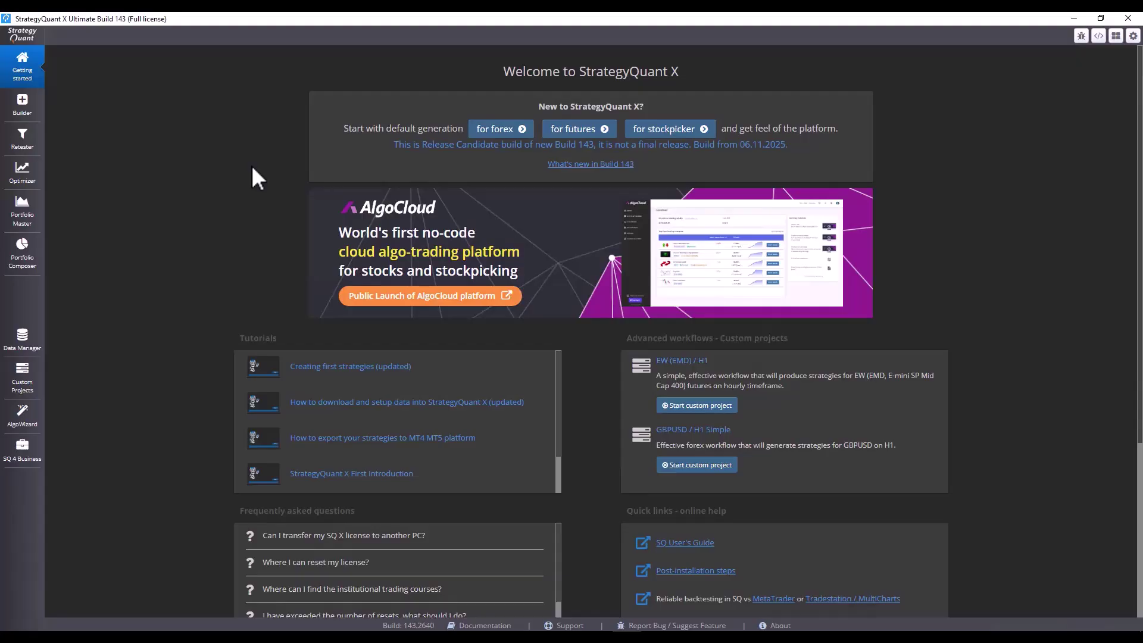
# Step: Open AlgoWizard with the AI Text-to-strategy assistant, which shows 123 credits
pyautogui.click(22, 417)
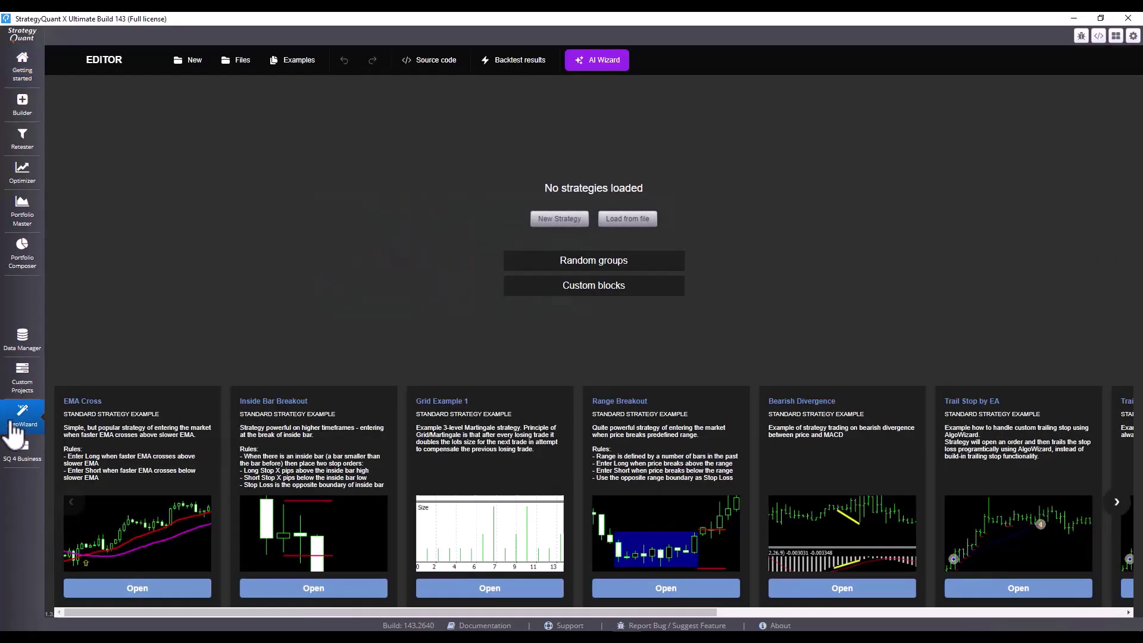
pyautogui.click(608, 62)
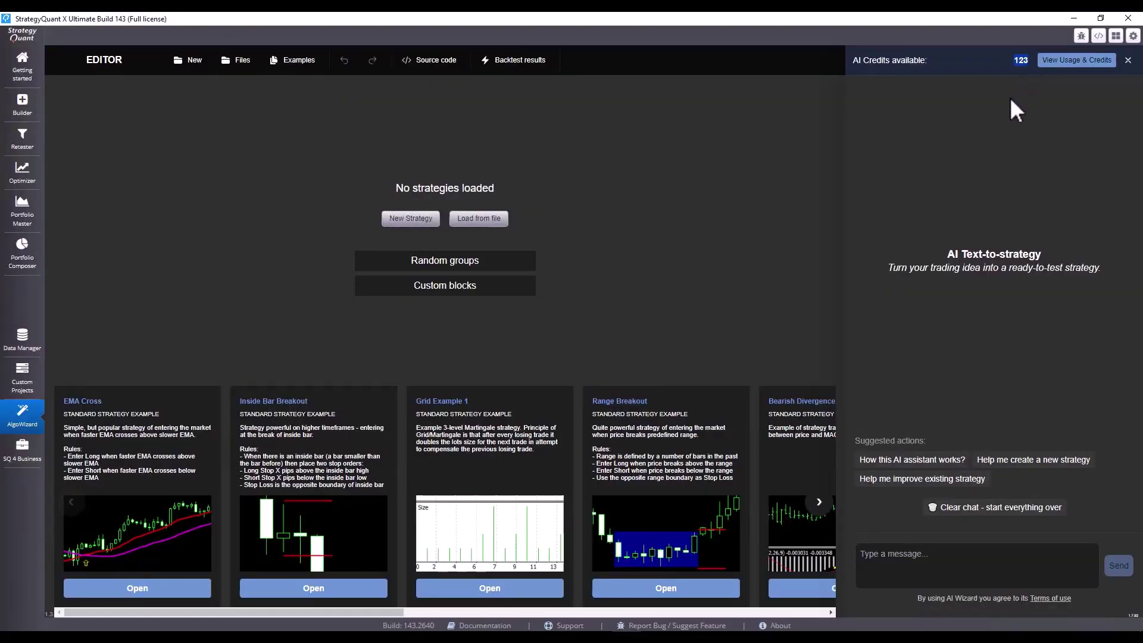
pyautogui.click(1082, 63)
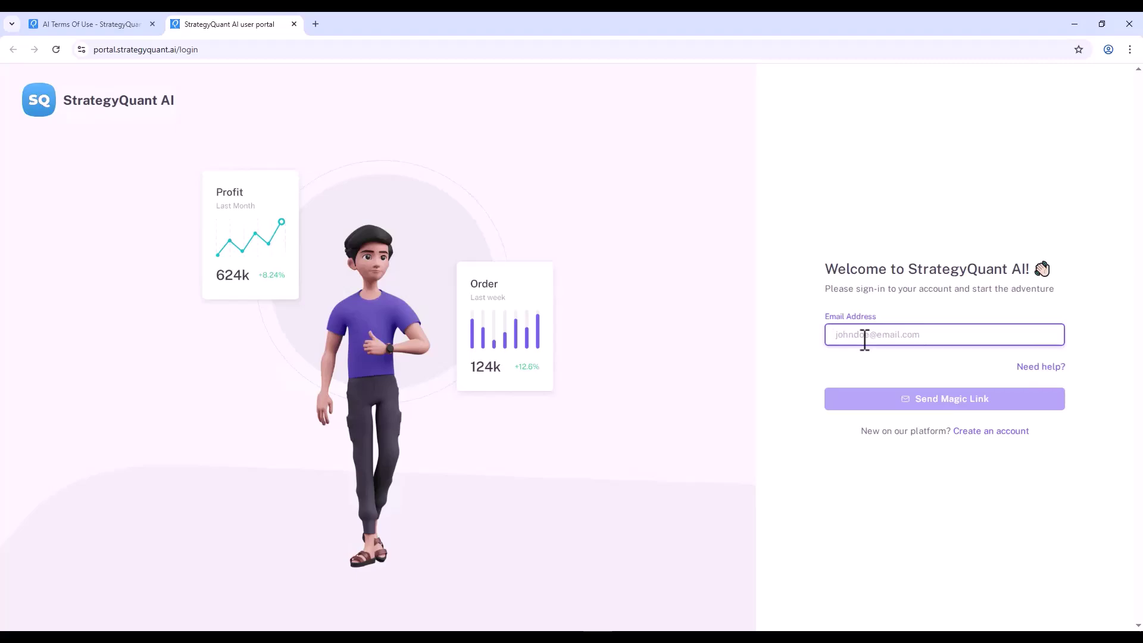
pyautogui.click(597, 587)
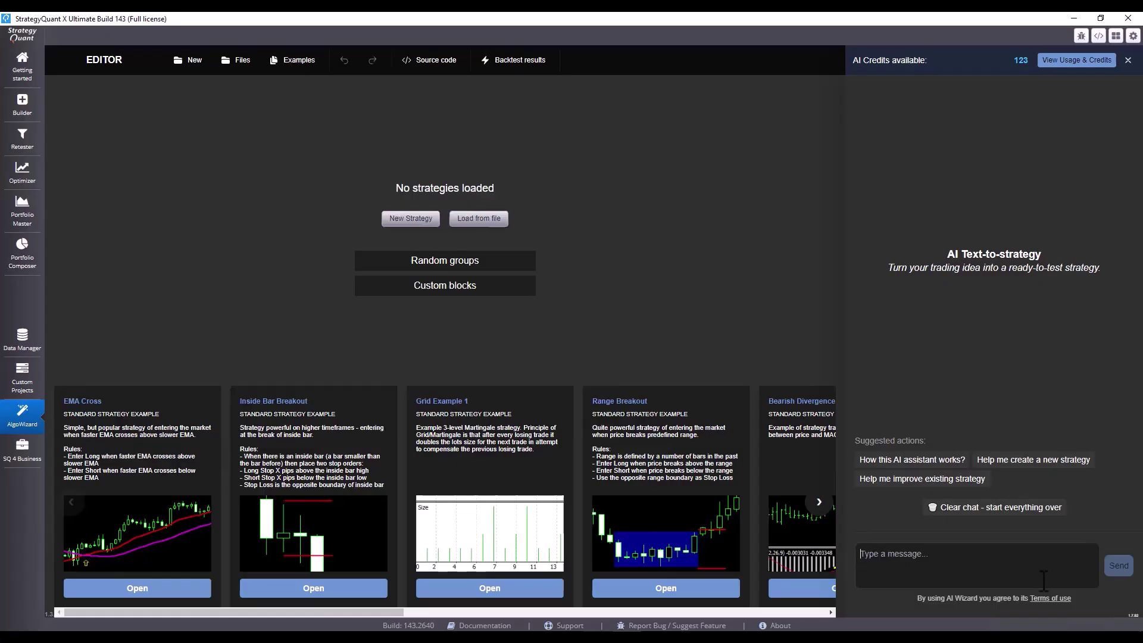
# Step: Ask the AI to create a strategy: Seasonal style, Long horizon, CFDs, MetaTrader5 (hedged)
pyautogui.click(948, 563)
pyautogui.click(1043, 467)
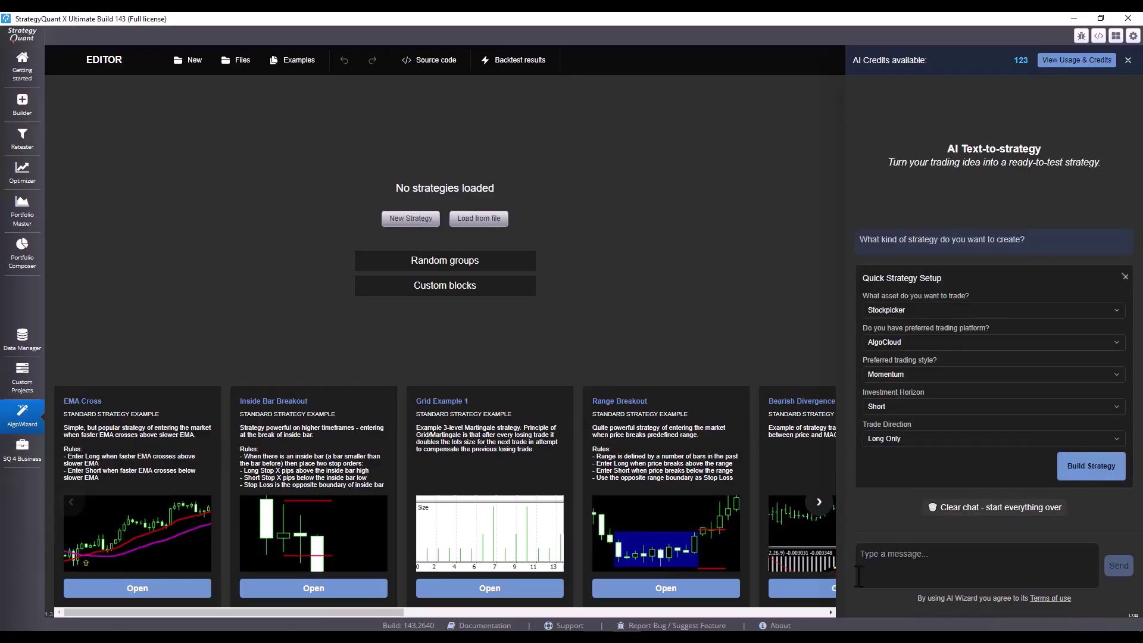
pyautogui.click(905, 373)
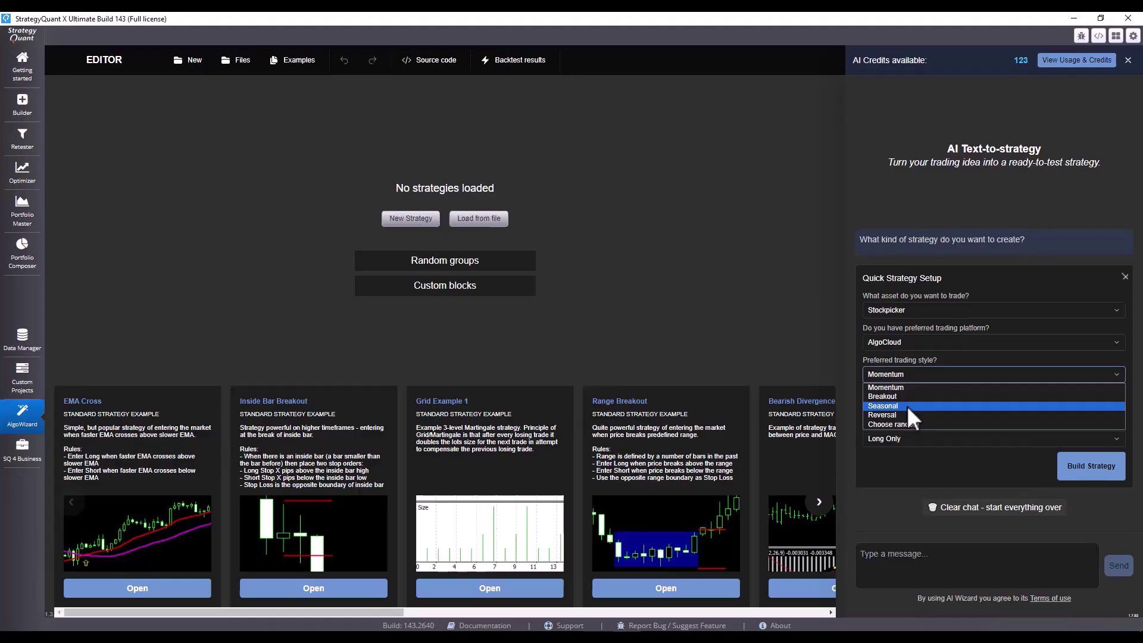
pyautogui.click(907, 406)
pyautogui.click(906, 411)
pyautogui.click(899, 428)
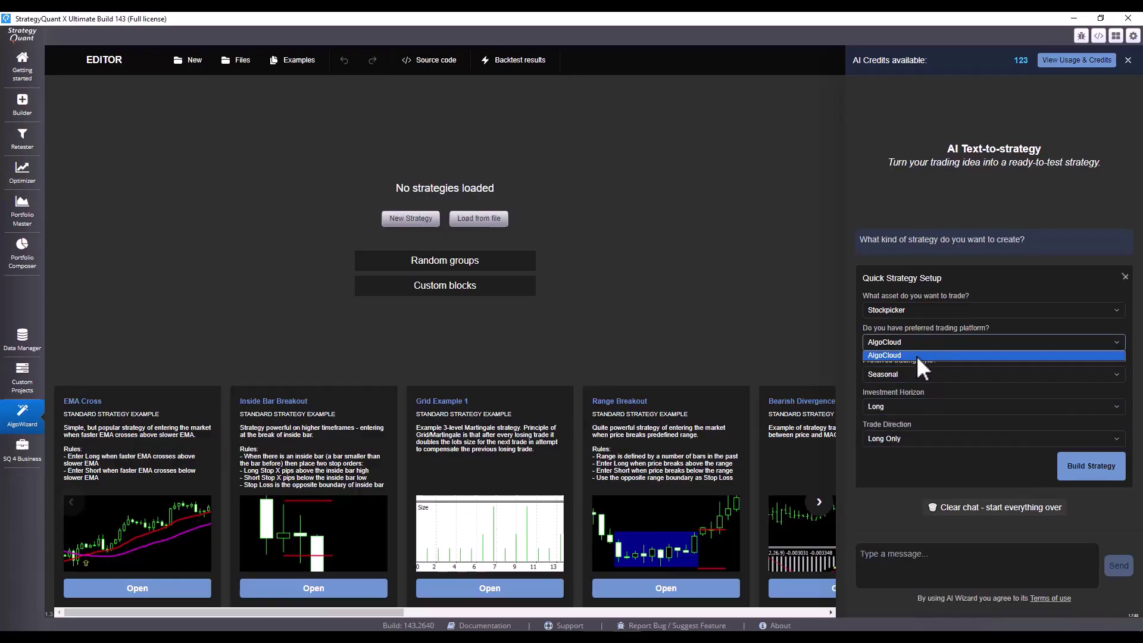
pyautogui.click(920, 309)
pyautogui.click(914, 350)
pyautogui.click(912, 343)
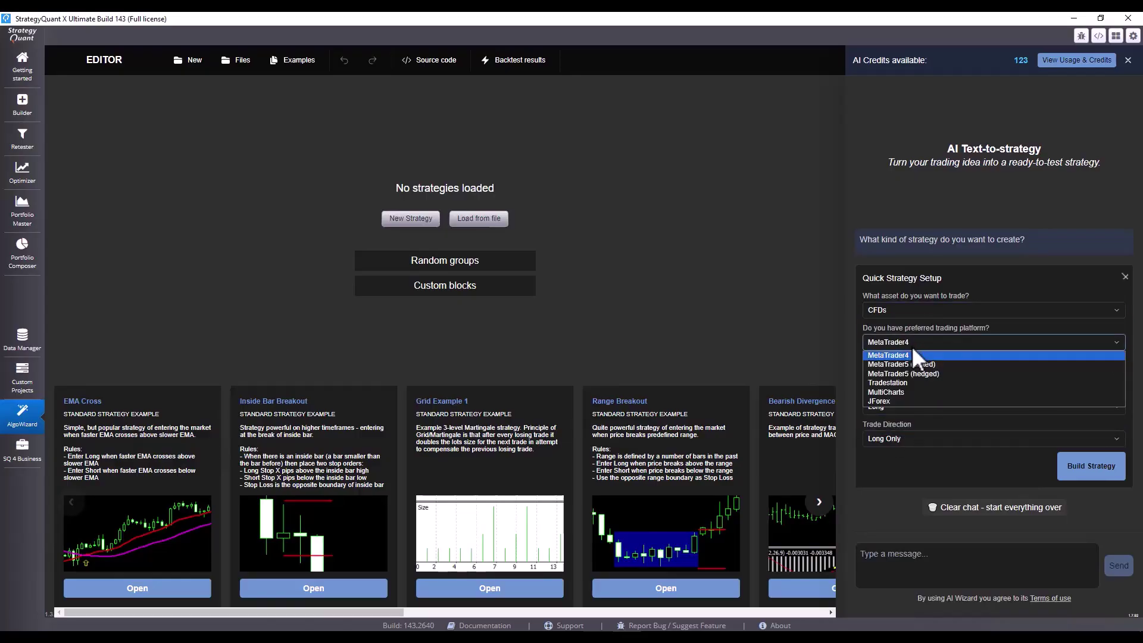
pyautogui.click(937, 359)
# Step: Confirm Seasonal as the trading style and build the long-only strategy
pyautogui.click(909, 444)
pyautogui.click(907, 406)
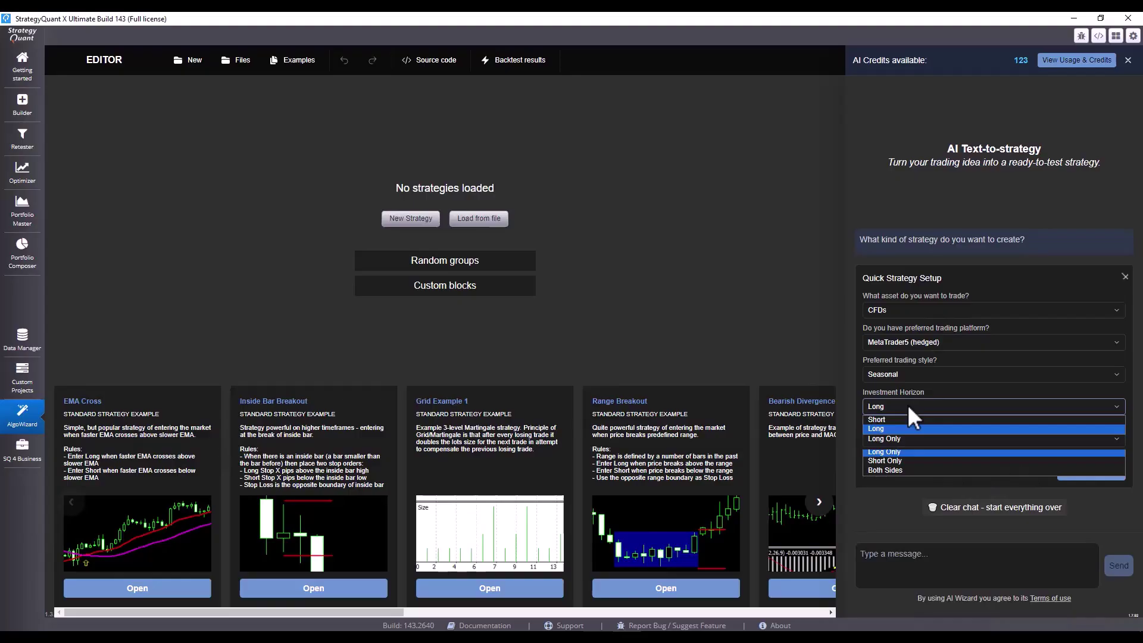
pyautogui.click(910, 375)
pyautogui.click(883, 406)
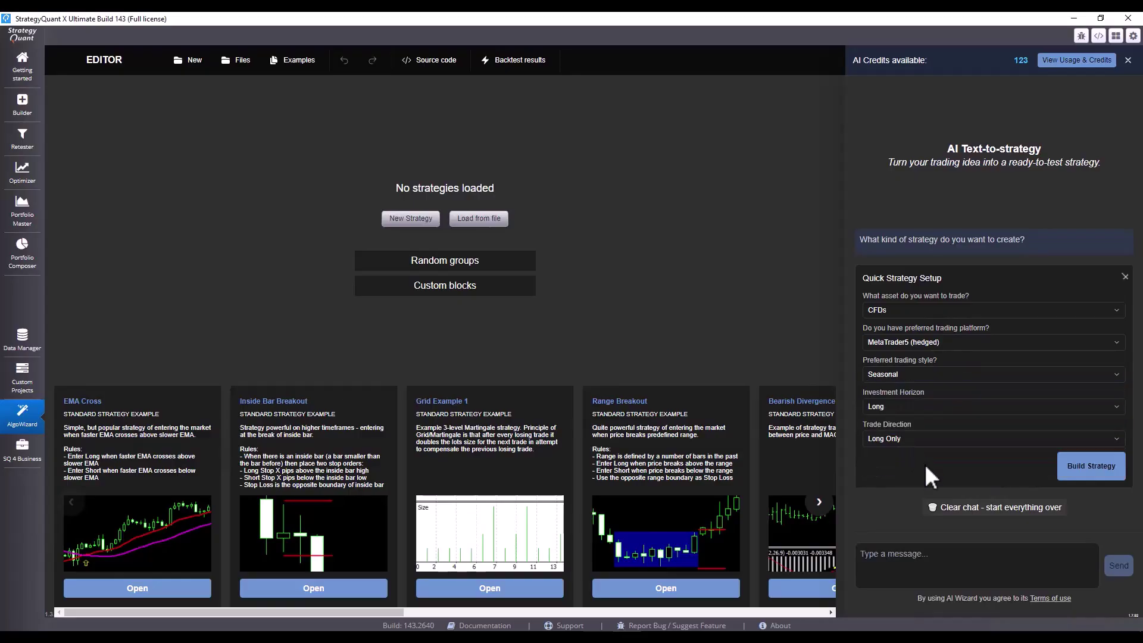
pyautogui.click(1091, 469)
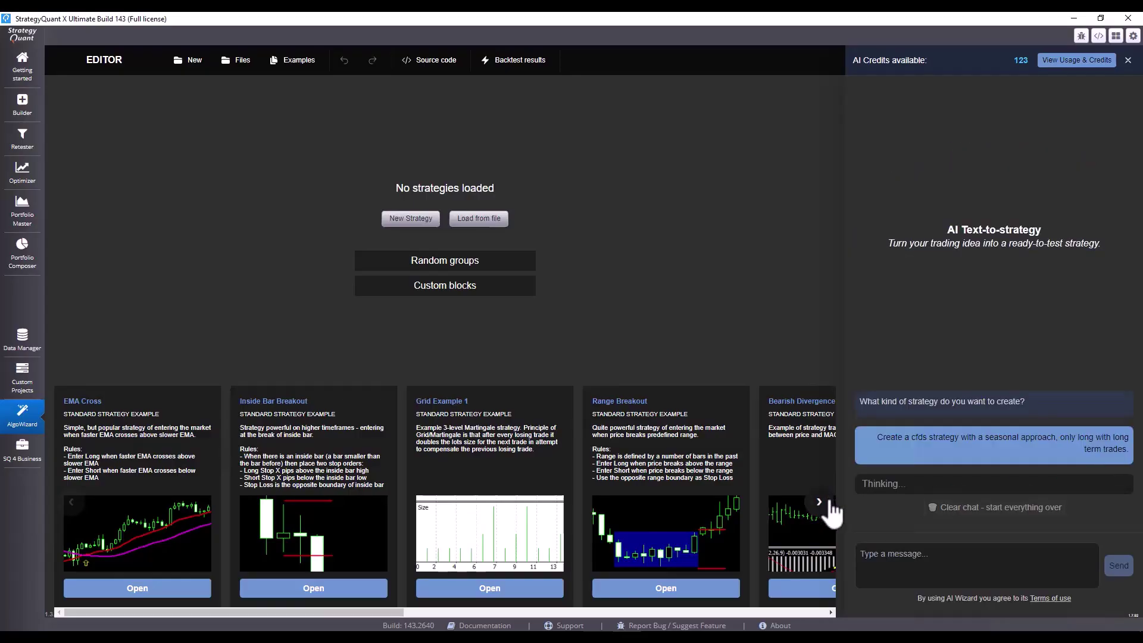
# Step: Review the generated seasonal EMA(200) strategy and send it to the AlgoWizard editor
pyautogui.moveTo(885, 437); pyautogui.dragTo(1025, 448)
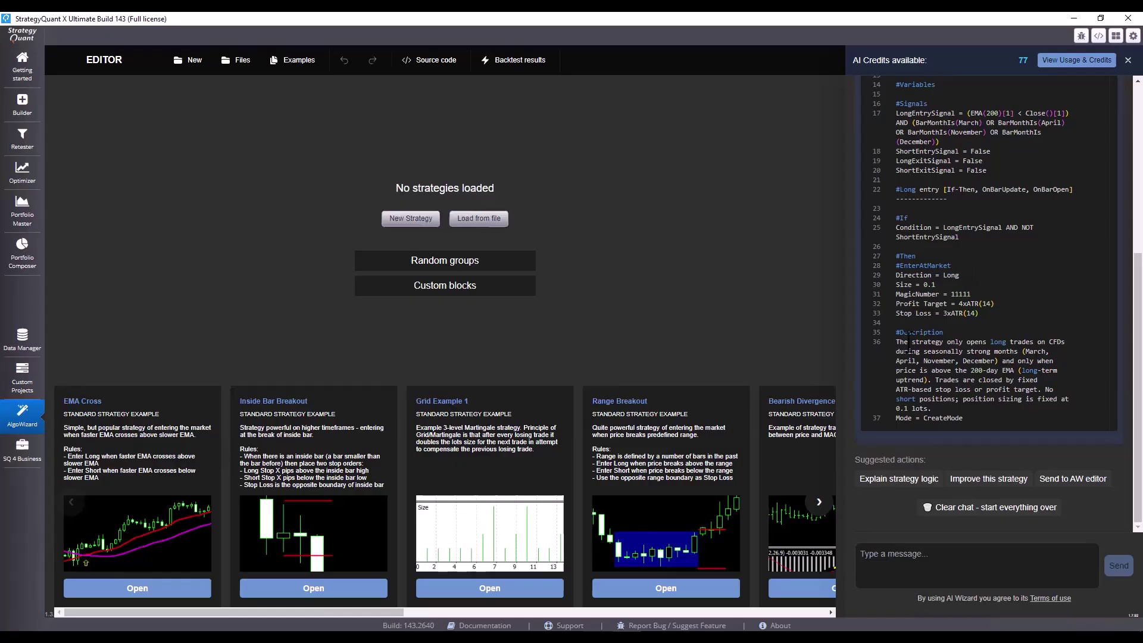
pyautogui.moveTo(928, 337); pyautogui.dragTo(1059, 408)
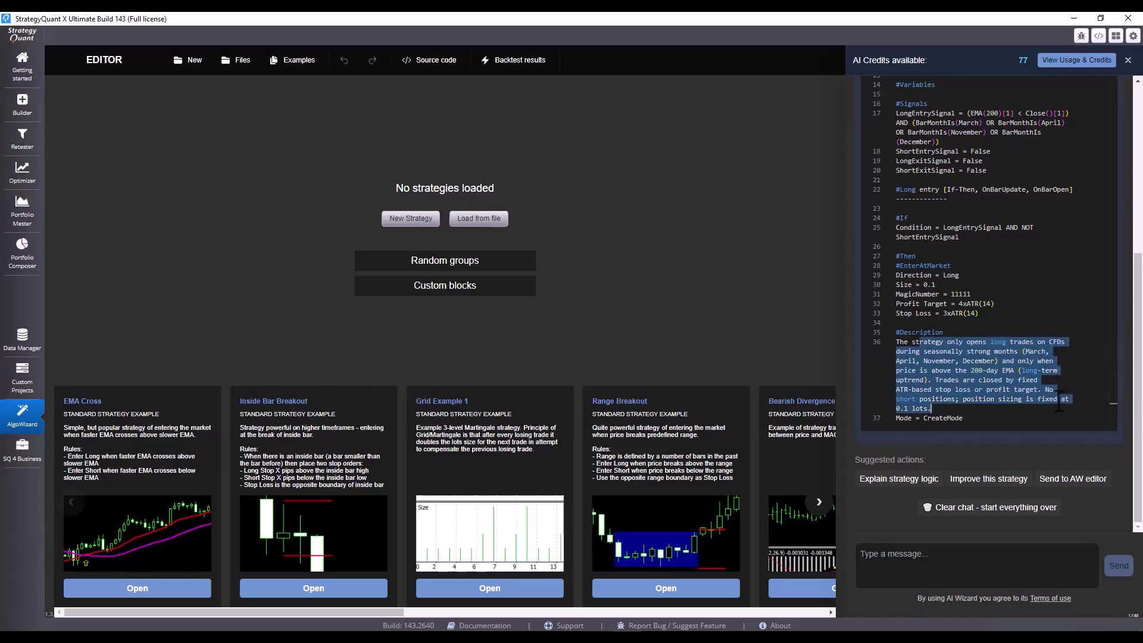
pyautogui.click(1084, 494)
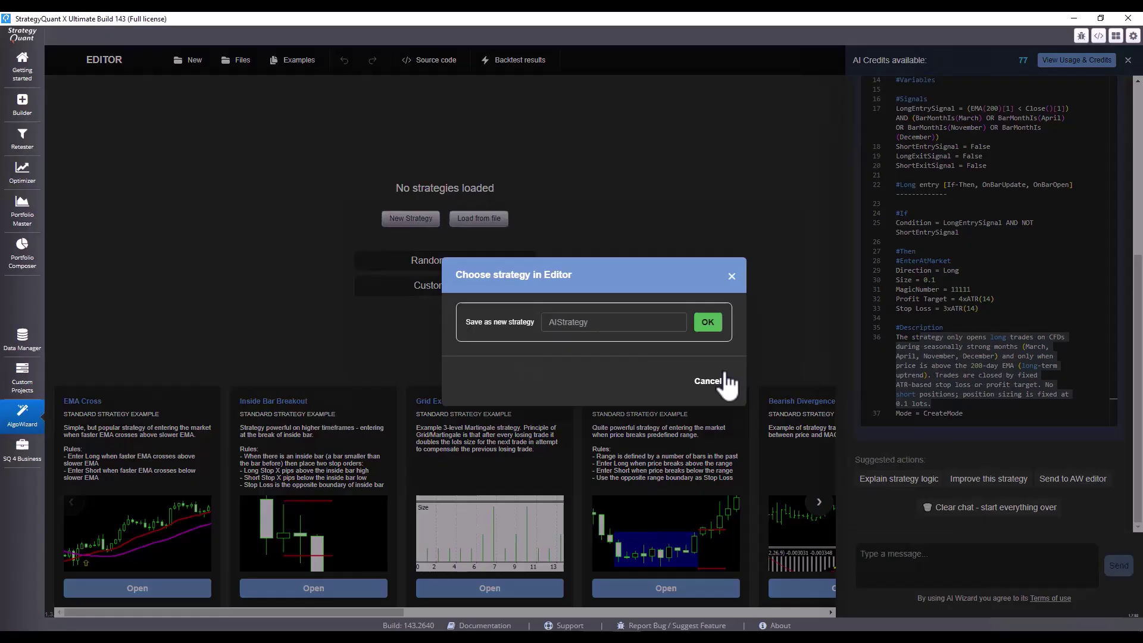
# Step: Load it as AIStrategy on NQ_M1_dukas and backtest it: $330.43 profit over 42 trades
pyautogui.click(709, 325)
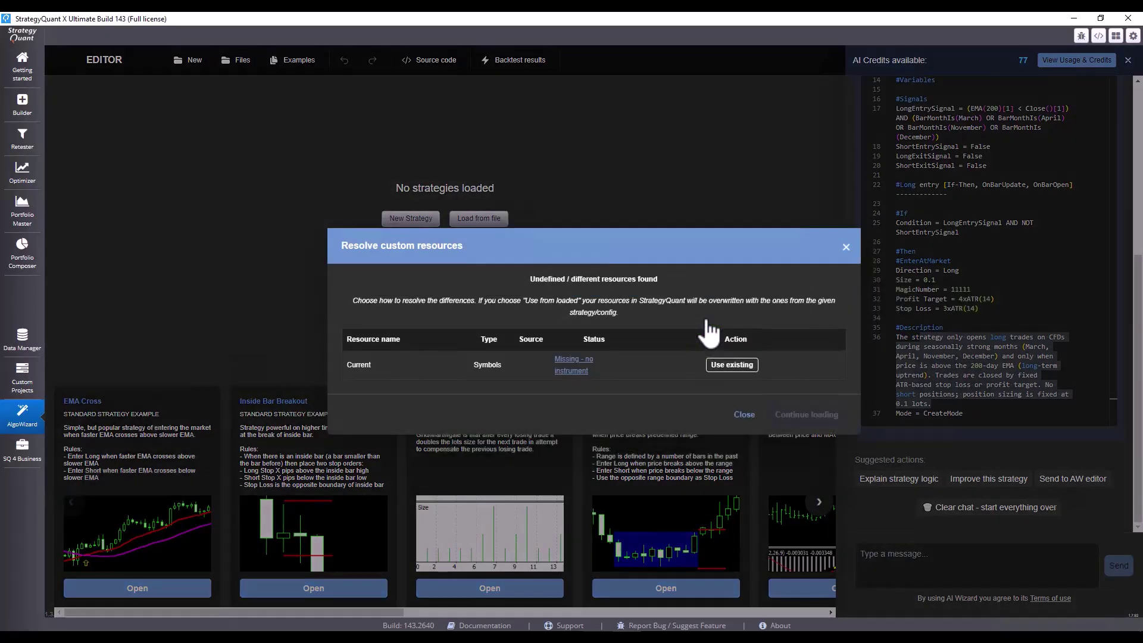
pyautogui.click(735, 365)
pyautogui.click(722, 366)
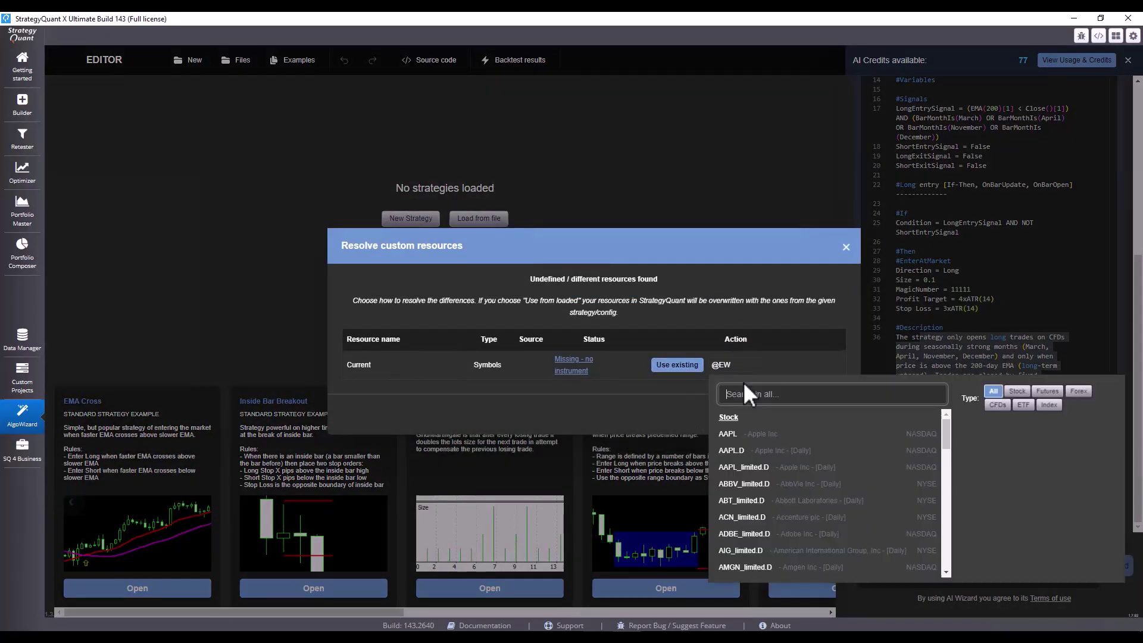
pyautogui.click(1049, 408)
pyautogui.click(999, 406)
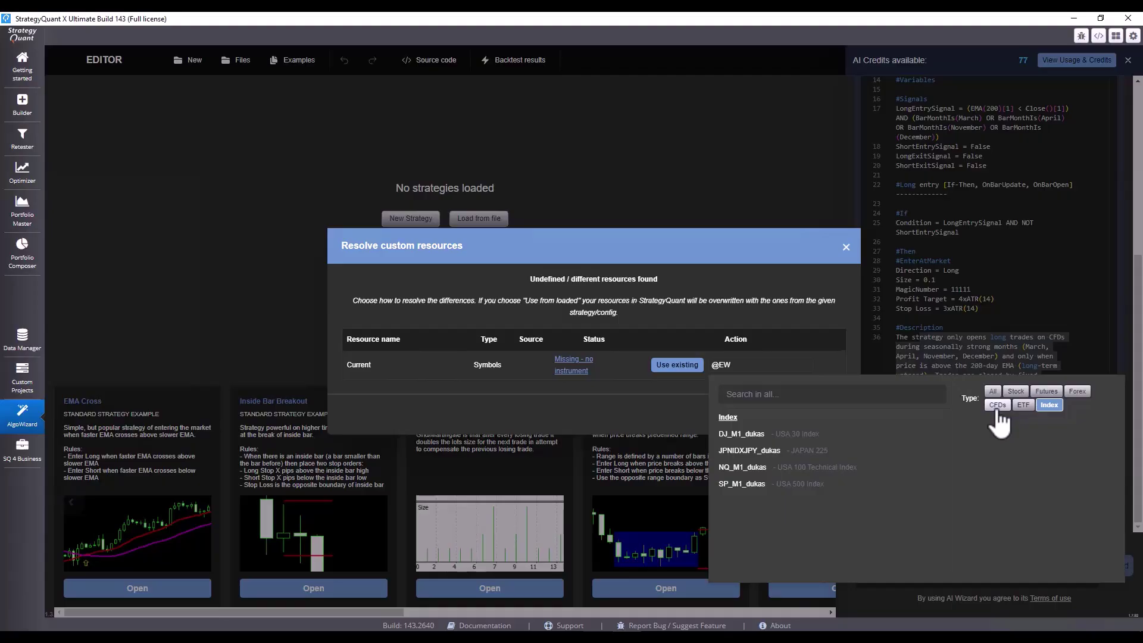
pyautogui.click(768, 434)
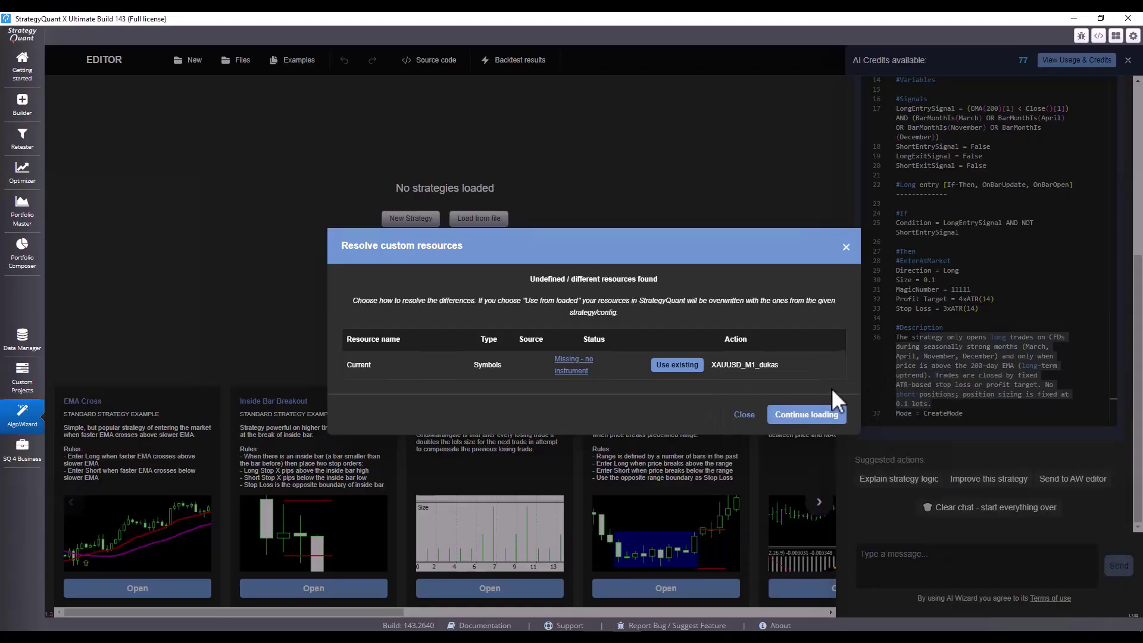
pyautogui.click(771, 366)
pyautogui.click(1043, 406)
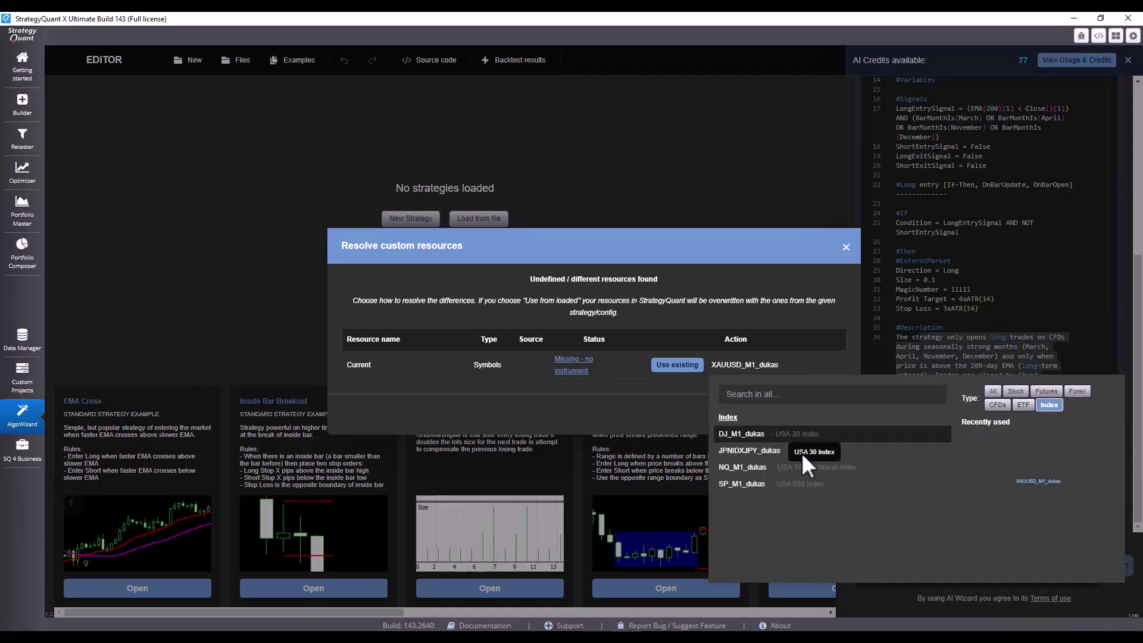
pyautogui.click(775, 467)
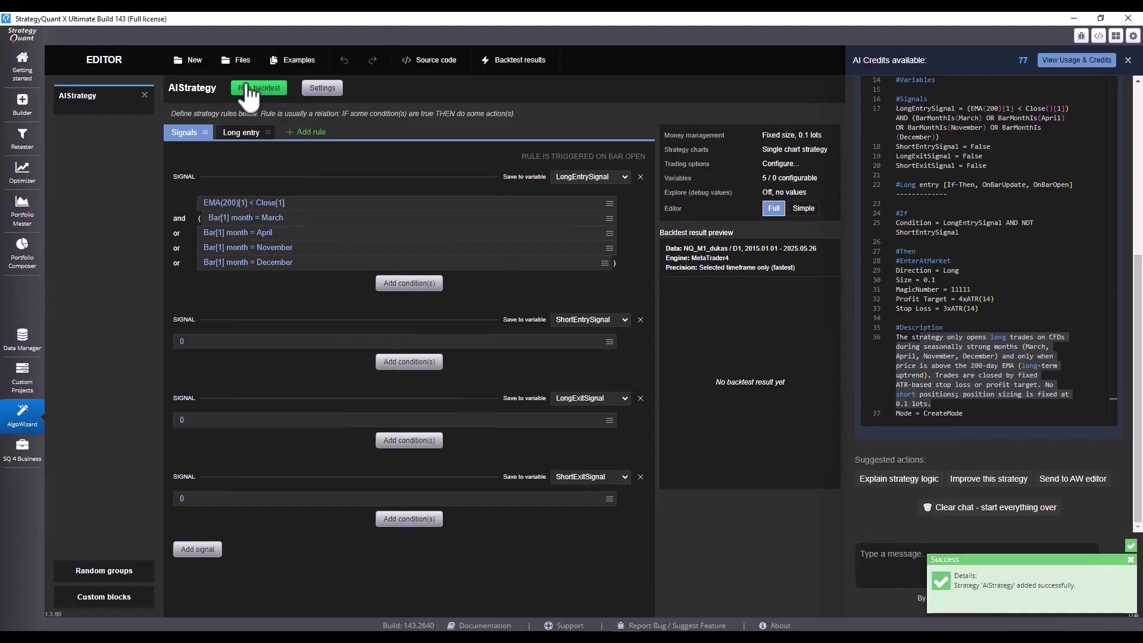
pyautogui.click(247, 89)
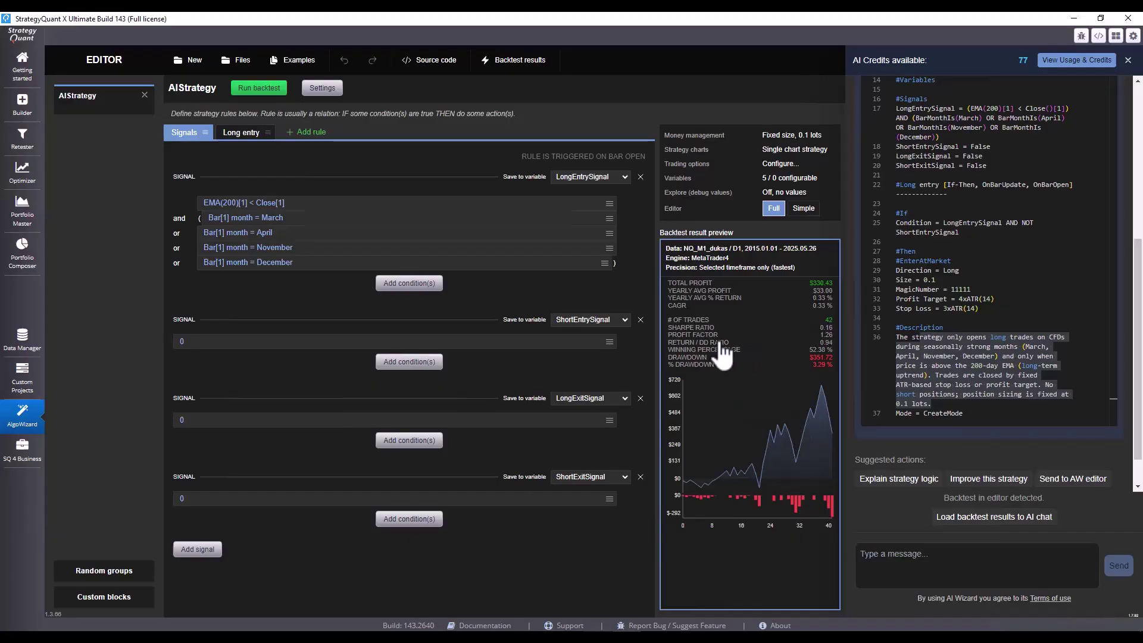
# Step: Check the long entry rule, then close AIStrategy so the editor is empty
pyautogui.click(241, 134)
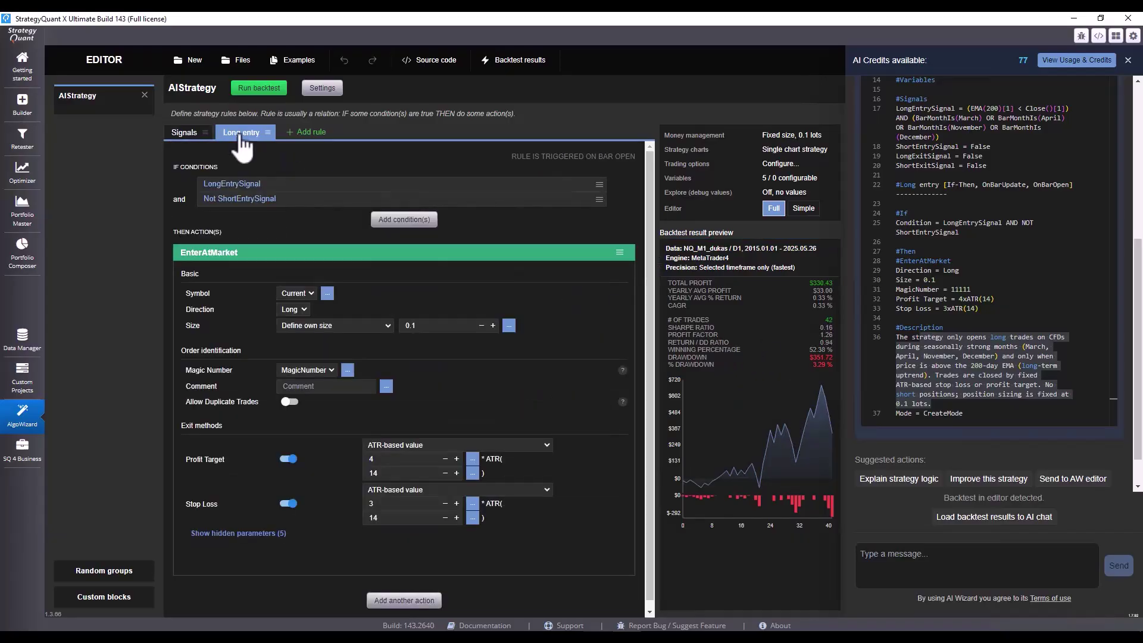
pyautogui.click(183, 134)
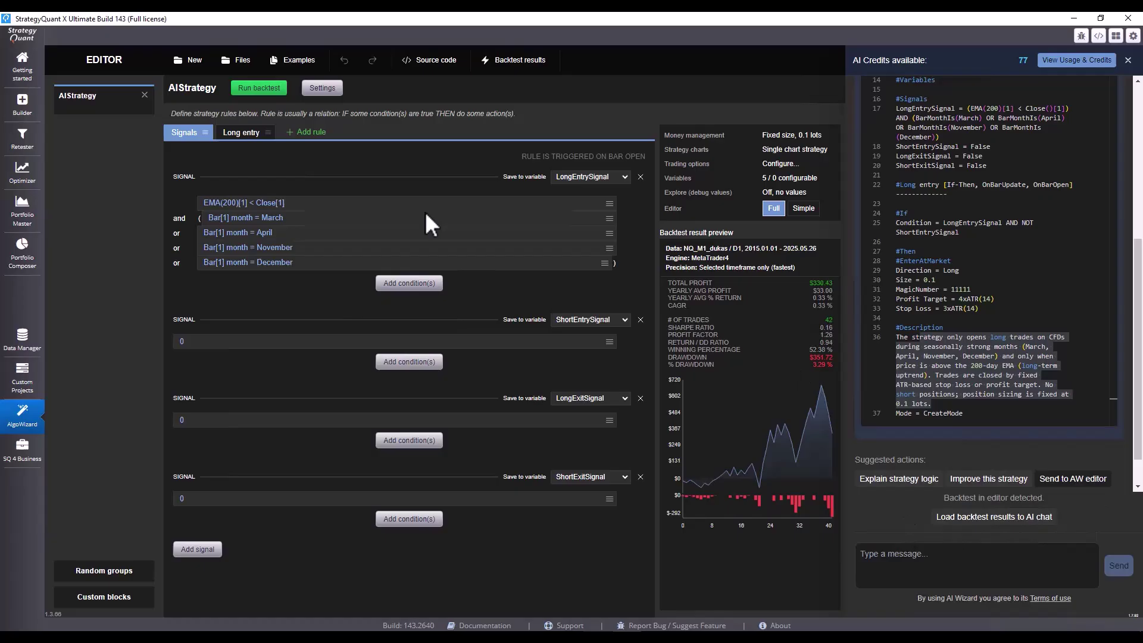
pyautogui.click(145, 95)
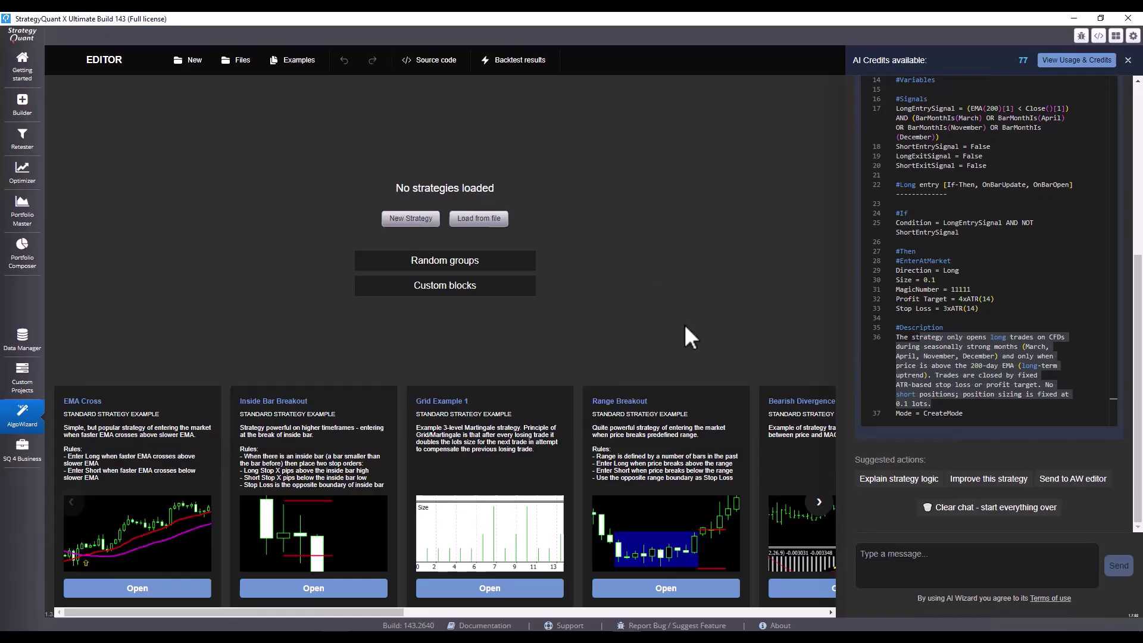
# Step: Paste the MT5 Nasdaq H1 strategy request into the AI chat and send it
pyautogui.click(875, 566)
pyautogui.write('Create strategy for MT5 Nasdaq H1 timeframe and use super trend as trend filter and use highest value for long stop order.')
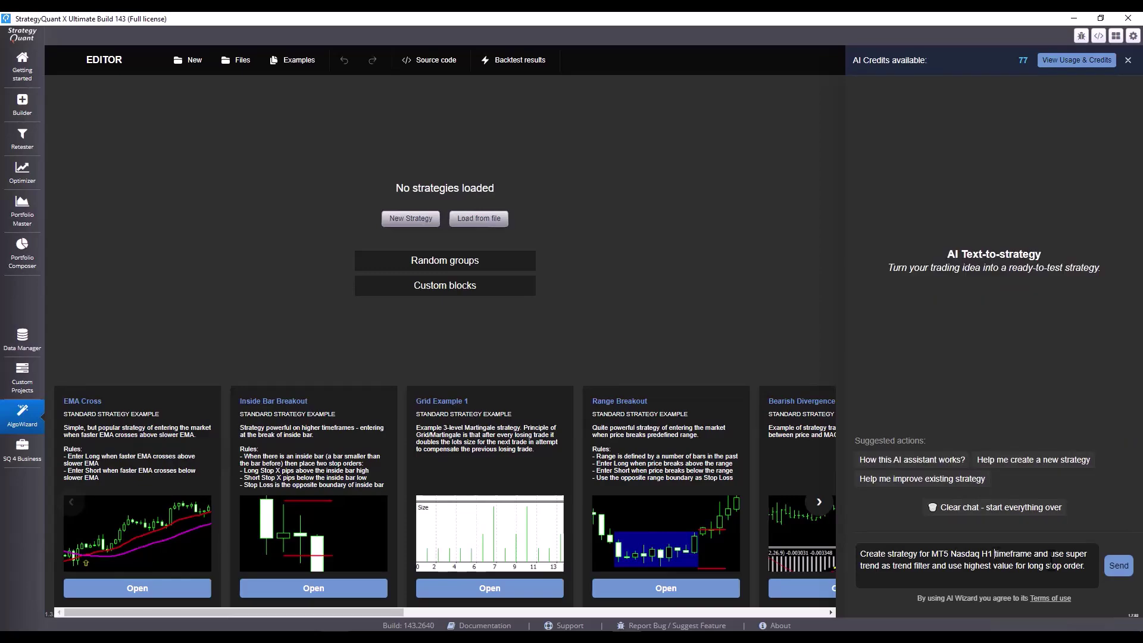
pyautogui.click(1120, 566)
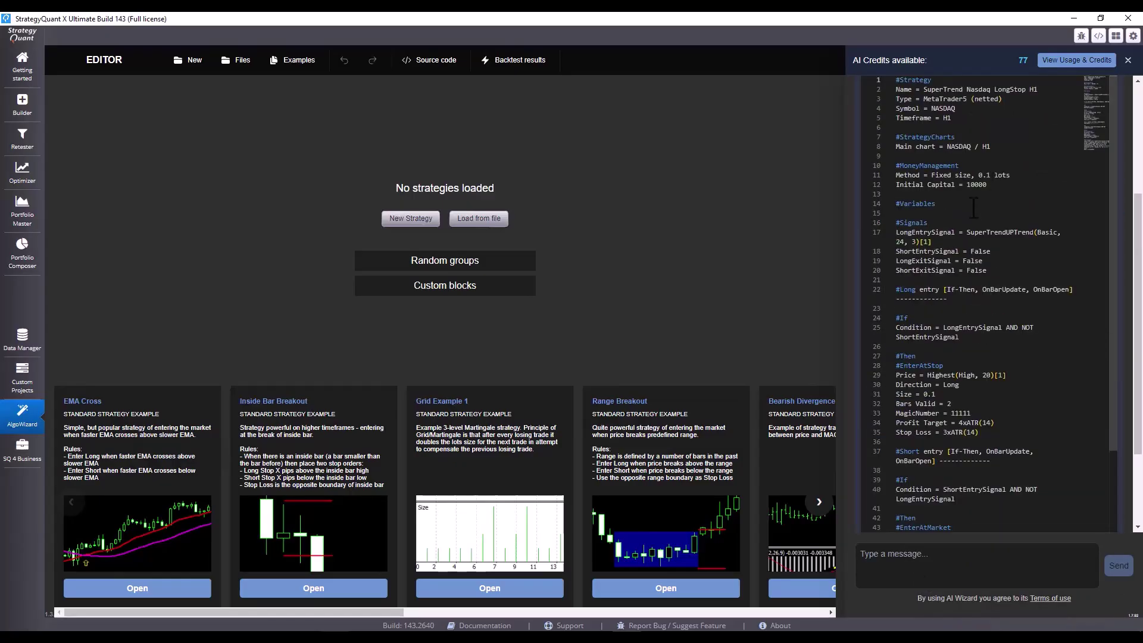
# Step: Inspect the SuperTrendUPTrend entry signal in the pseudocode, then send the strategy to AlgoWizard
pyautogui.moveTo(955, 232); pyautogui.dragTo(1049, 232)
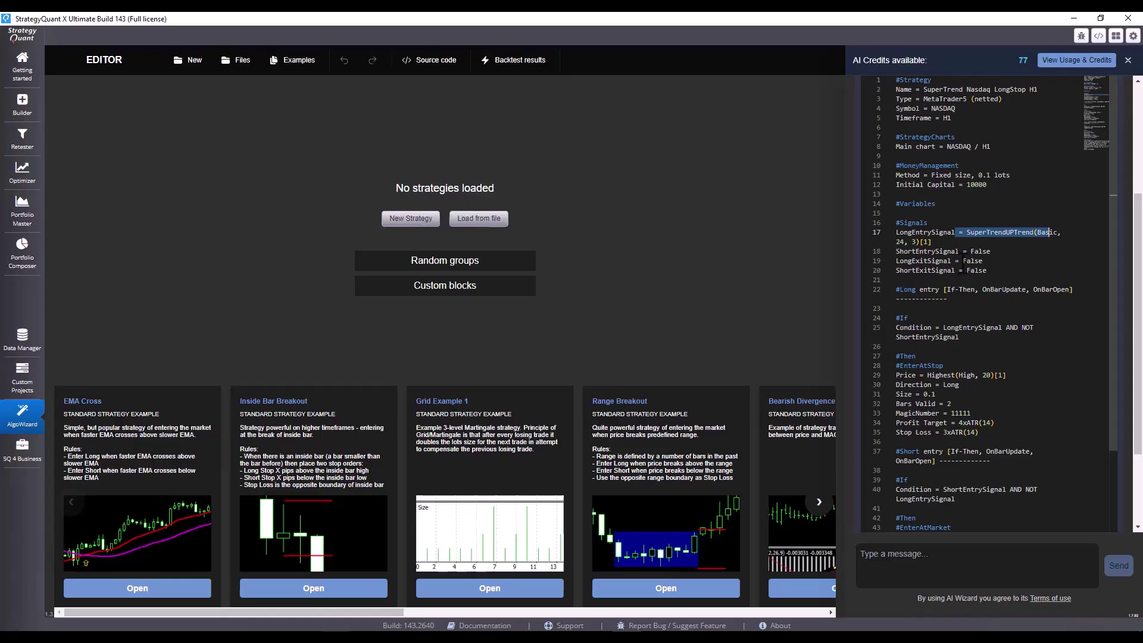
pyautogui.doubleClick(970, 232)
pyautogui.scroll(-2, 970, 228)
pyautogui.scroll(-2, 1116, 268)
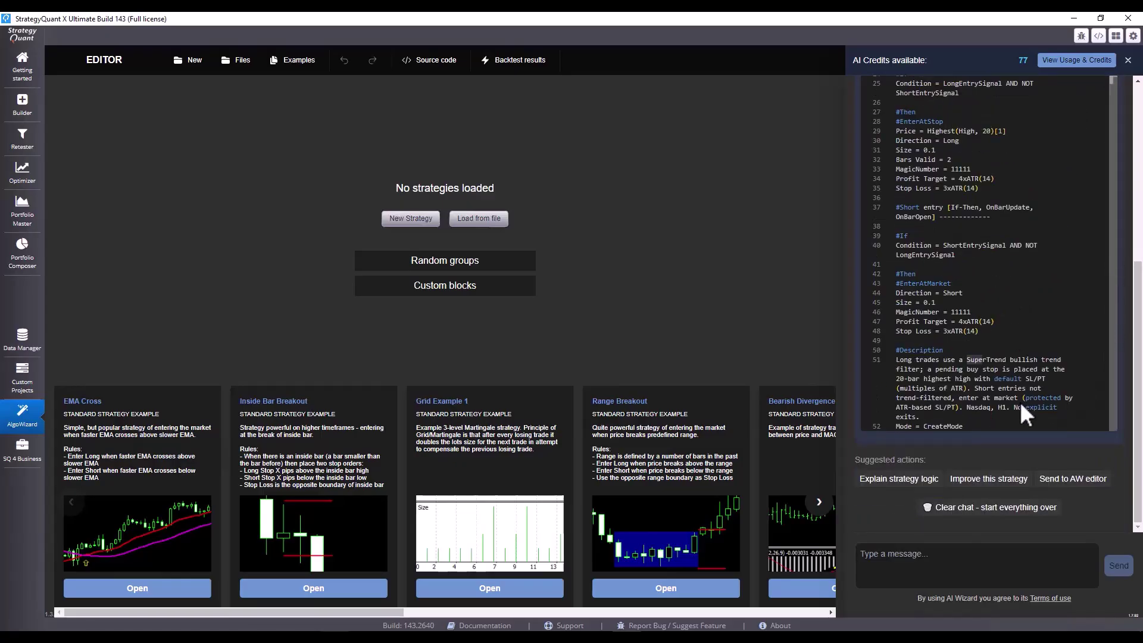
pyautogui.moveTo(944, 398); pyautogui.dragTo(1062, 408)
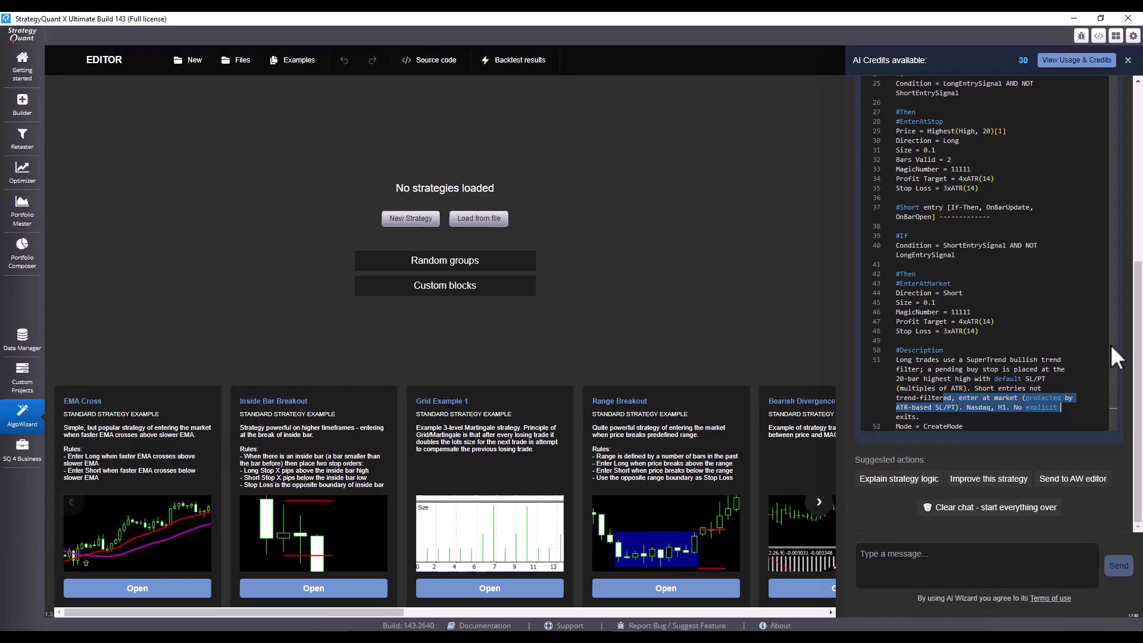
pyautogui.scroll(5, 1057, 329)
pyautogui.scroll(-4, 1055, 328)
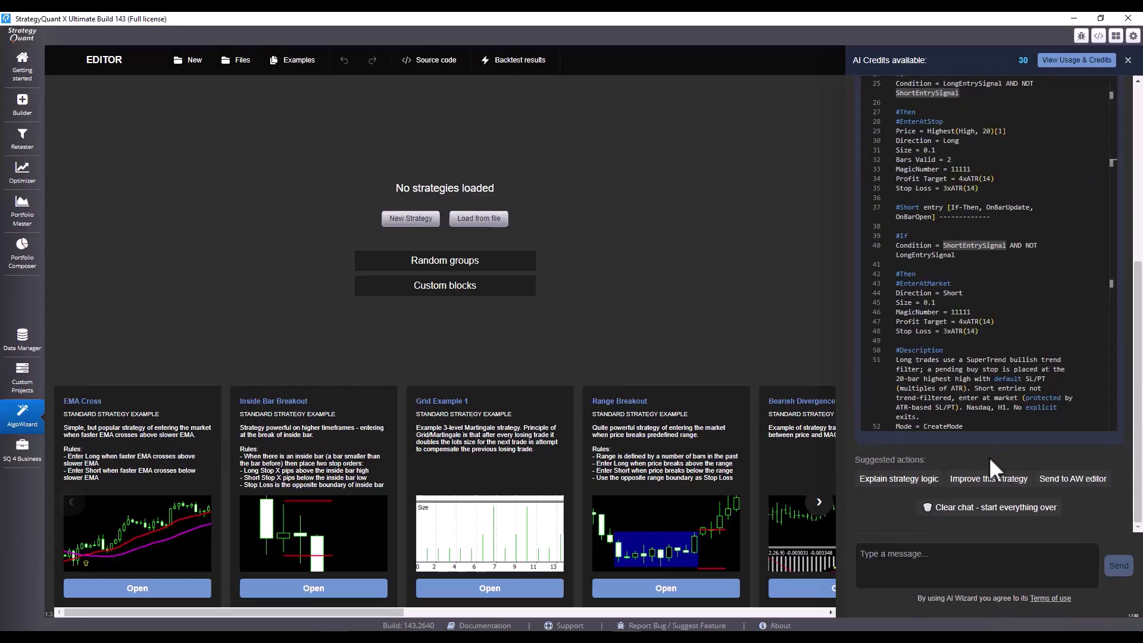
pyautogui.click(1078, 480)
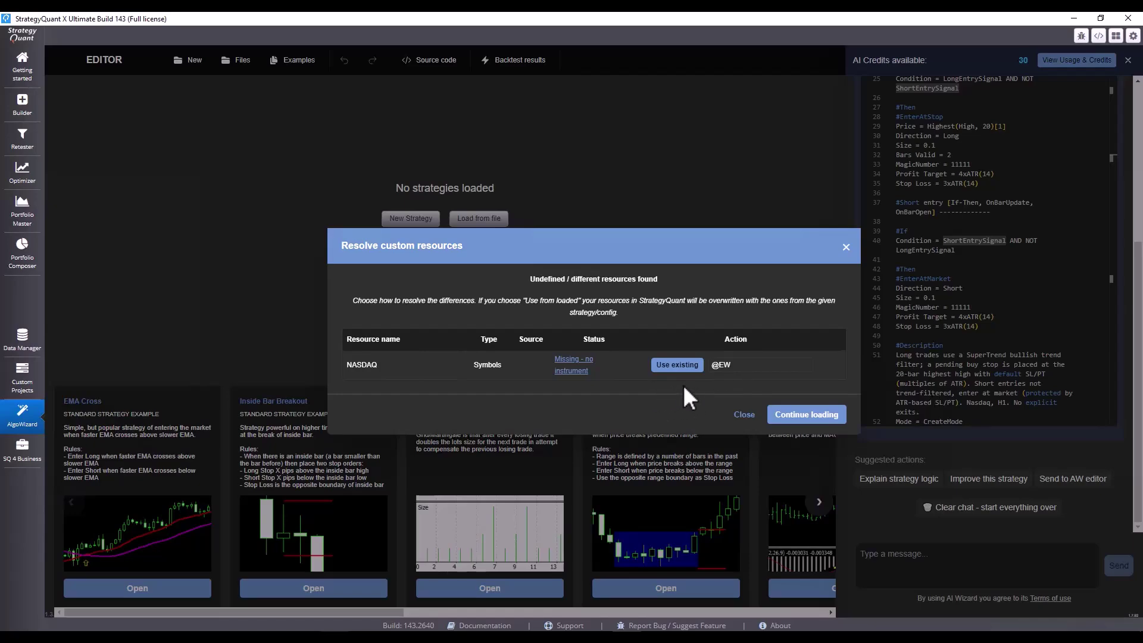
# Step: Map the missing NASDAQ symbol to NQ_M1_dukas and finish loading the strategy
pyautogui.click(741, 368)
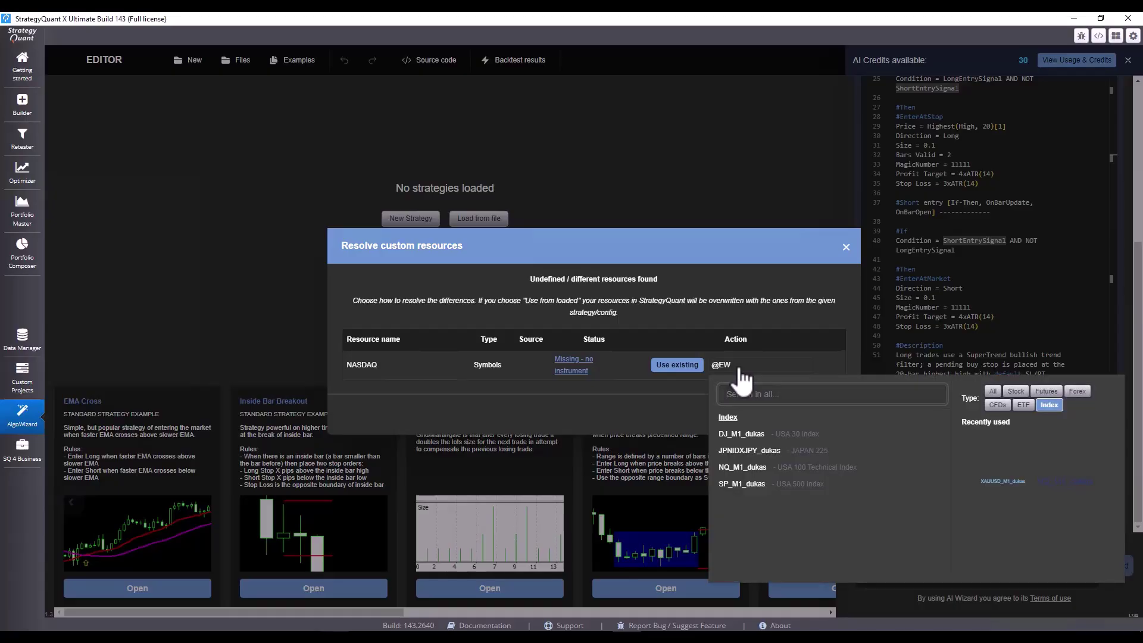
pyautogui.click(755, 468)
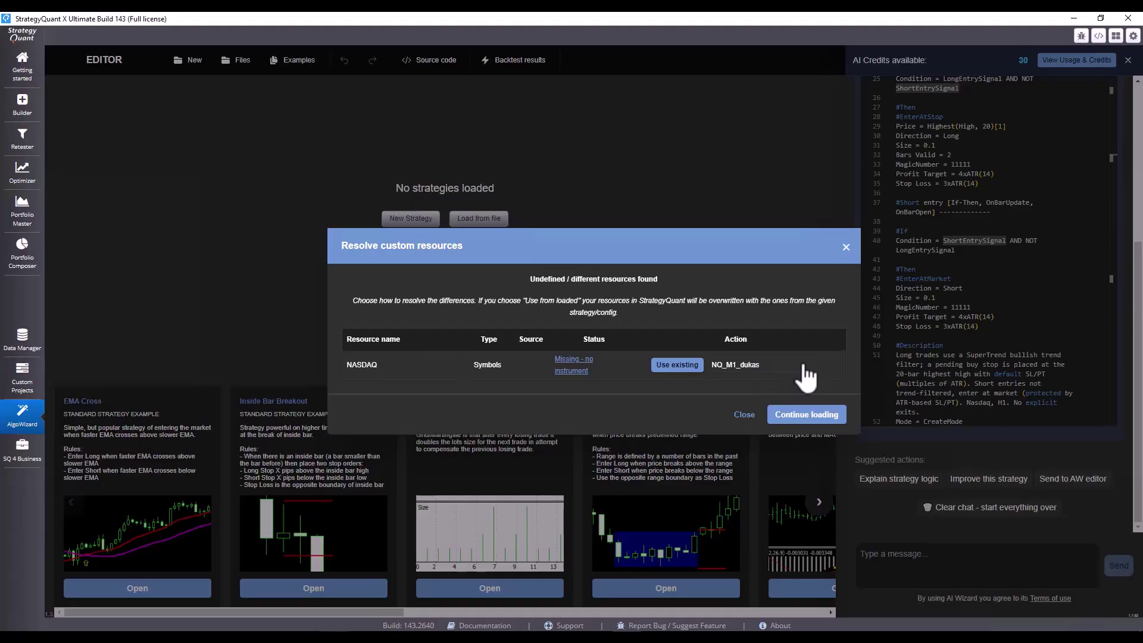
pyautogui.click(804, 417)
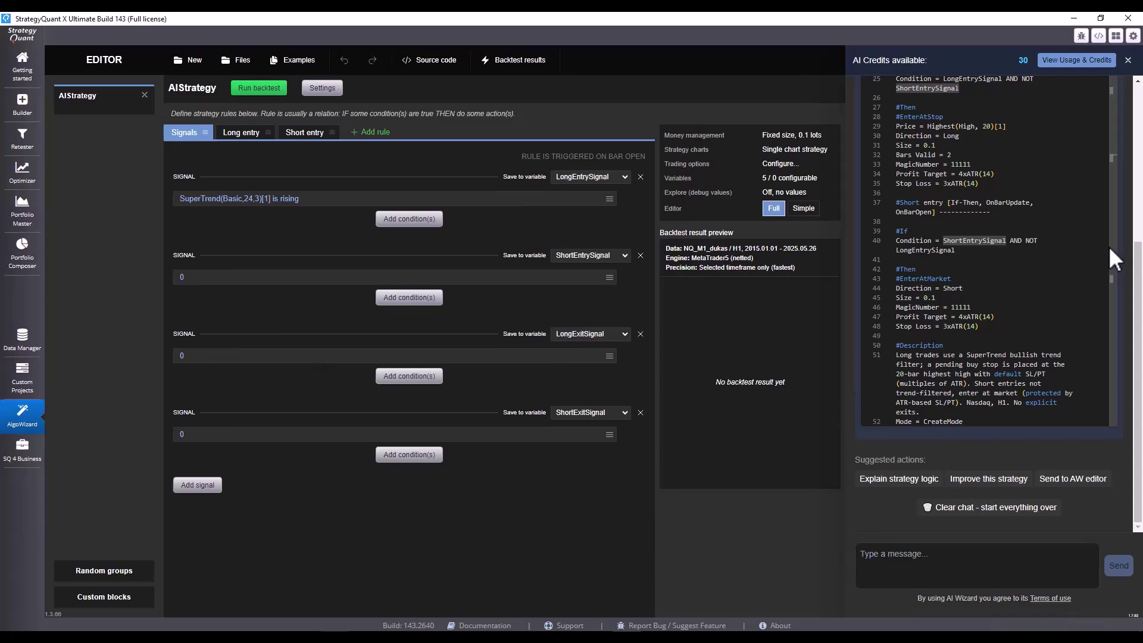
# Step: Remove the empty ShortEntrySignal, LongExitSignal and ShortExitSignal signals
pyautogui.scroll(1, 1110, 248)
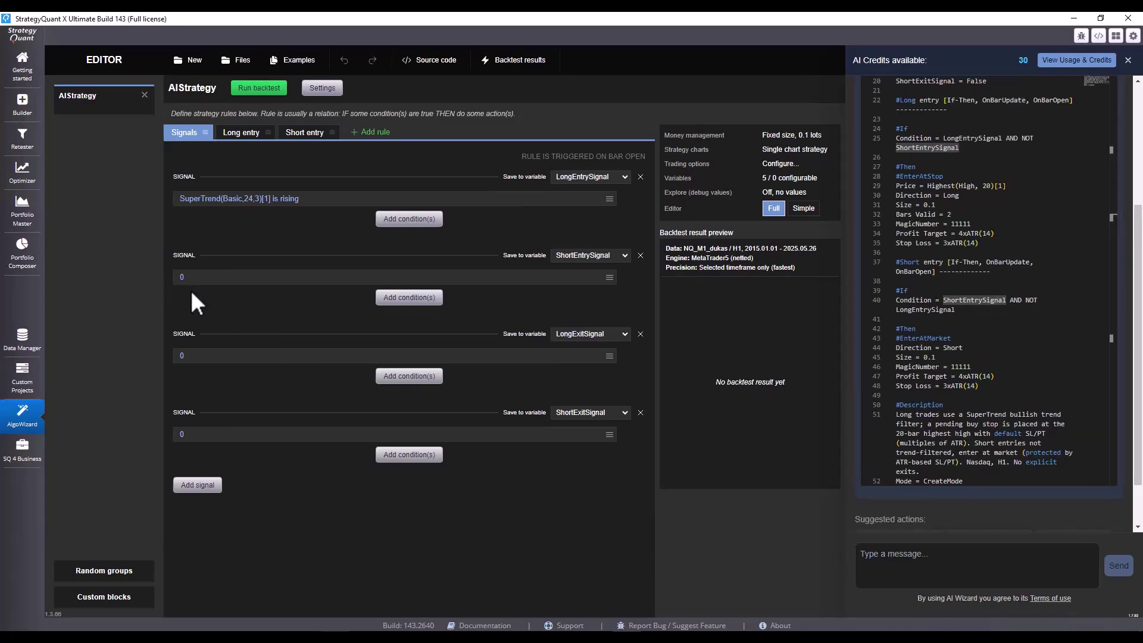
pyautogui.click(641, 256)
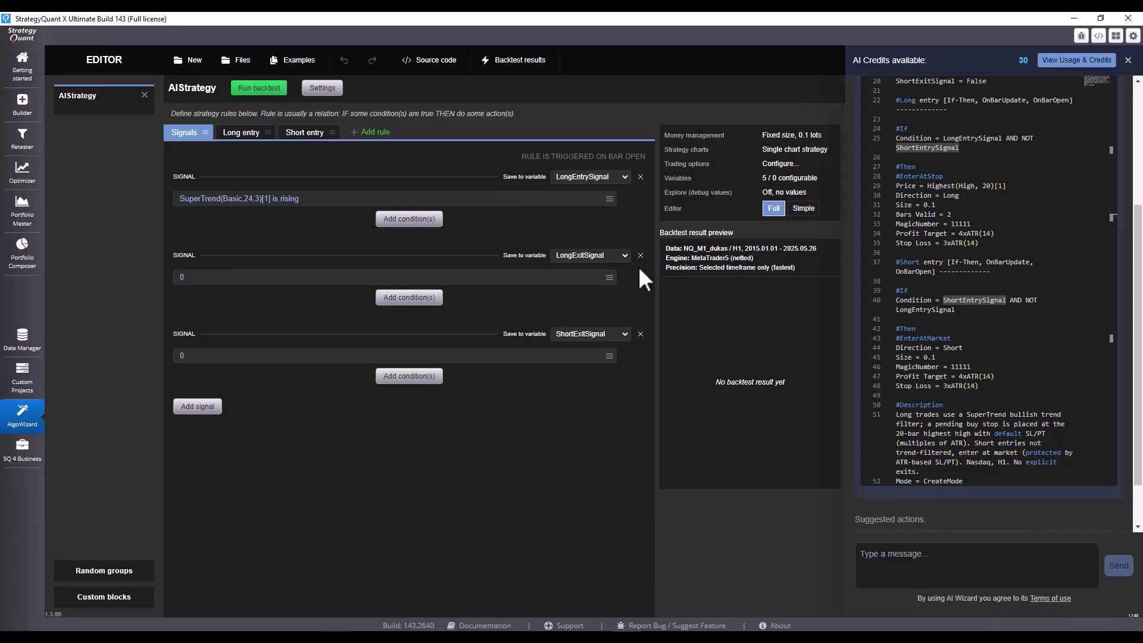
pyautogui.click(641, 255)
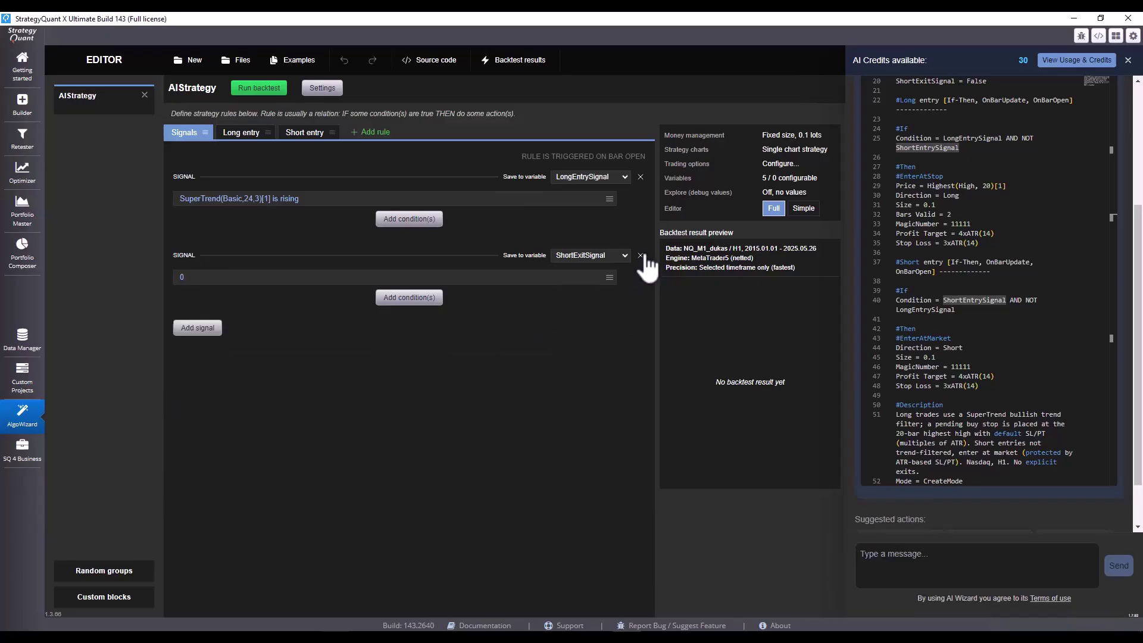
pyautogui.click(641, 256)
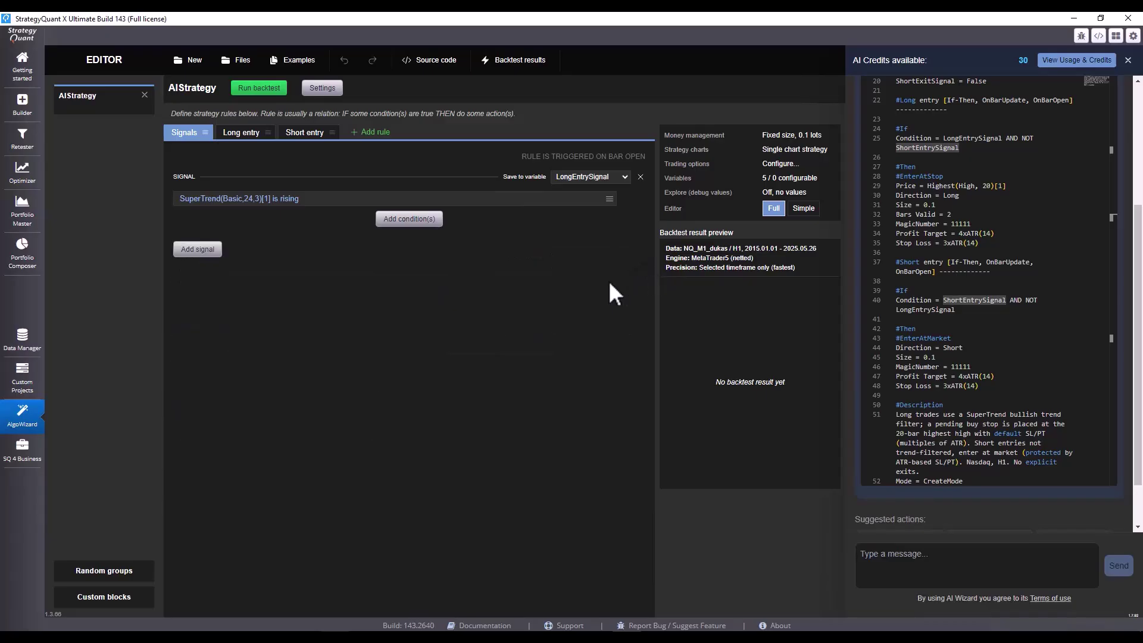
# Step: Review the Long entry rule's stop order, delete the Short entry rule, and return to Signals
pyautogui.click(238, 135)
pyautogui.scroll(-2, 335, 220)
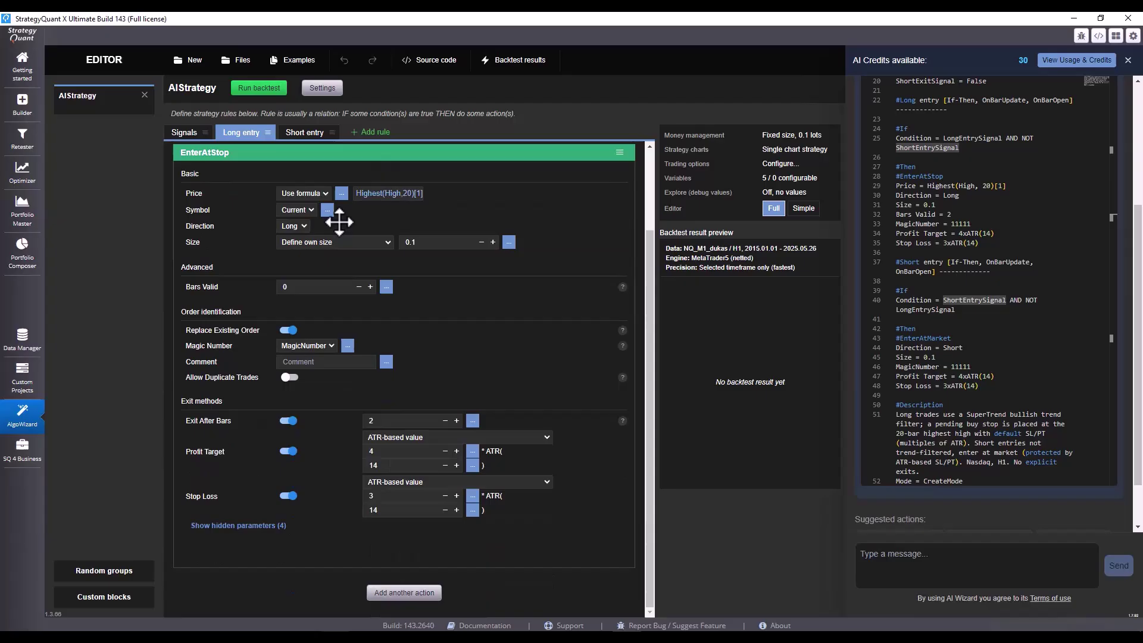
pyautogui.scroll(2, 530, 277)
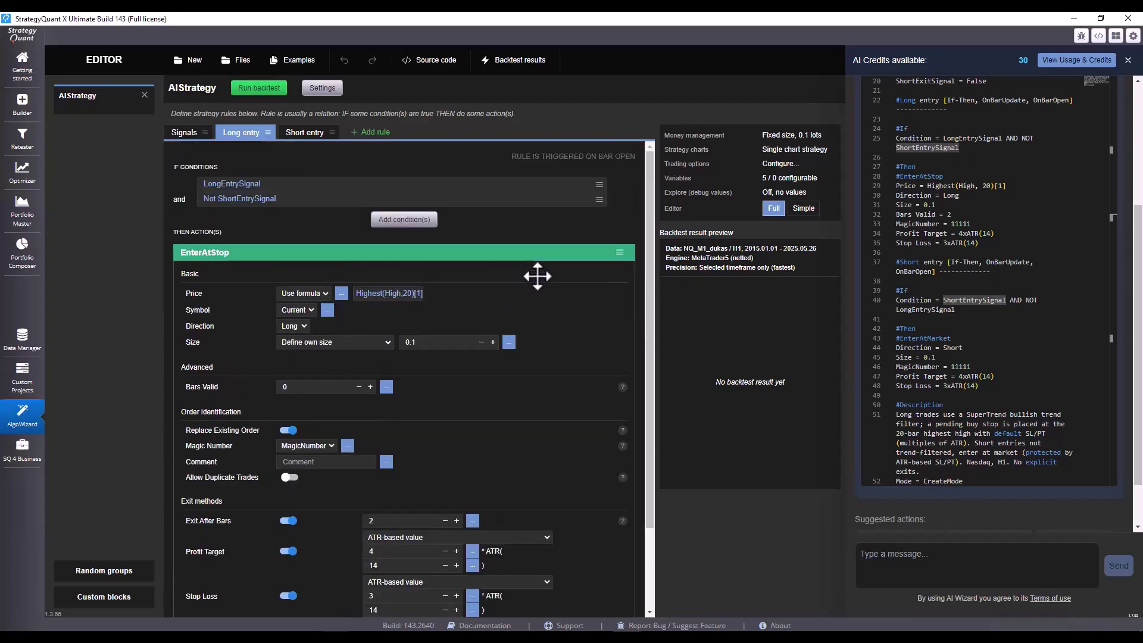
pyautogui.click(306, 133)
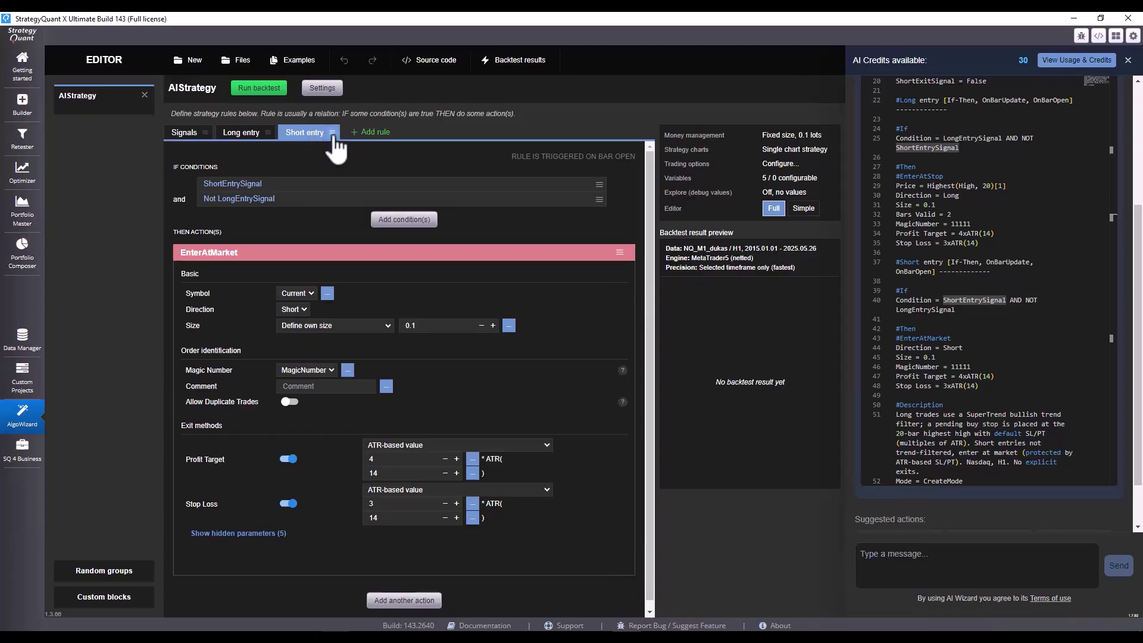
pyautogui.click(332, 132)
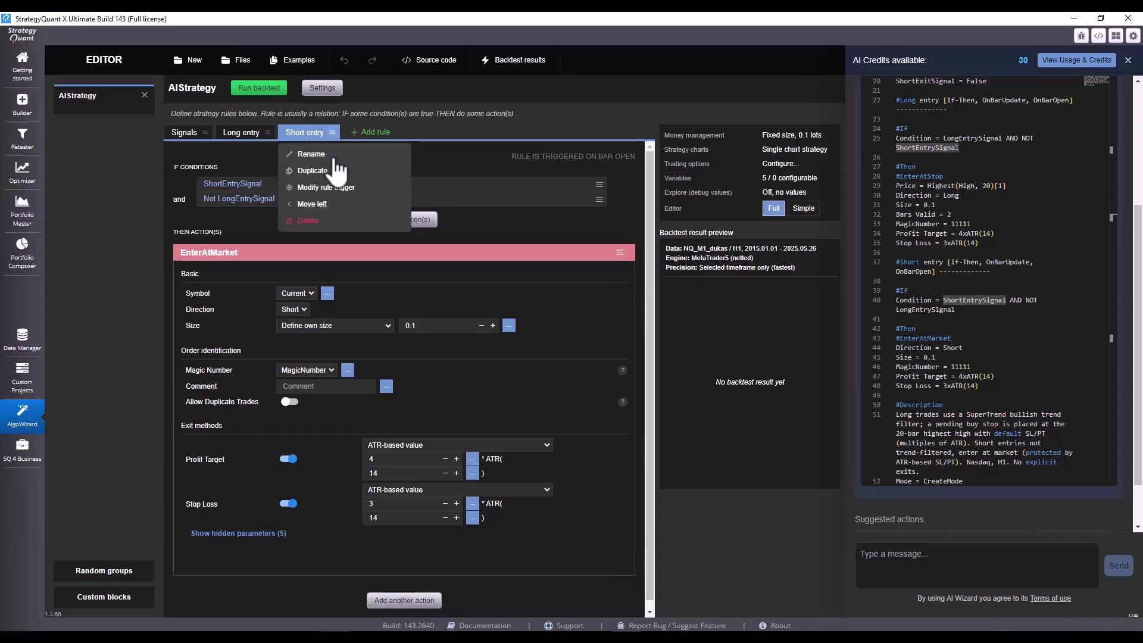
pyautogui.click(333, 230)
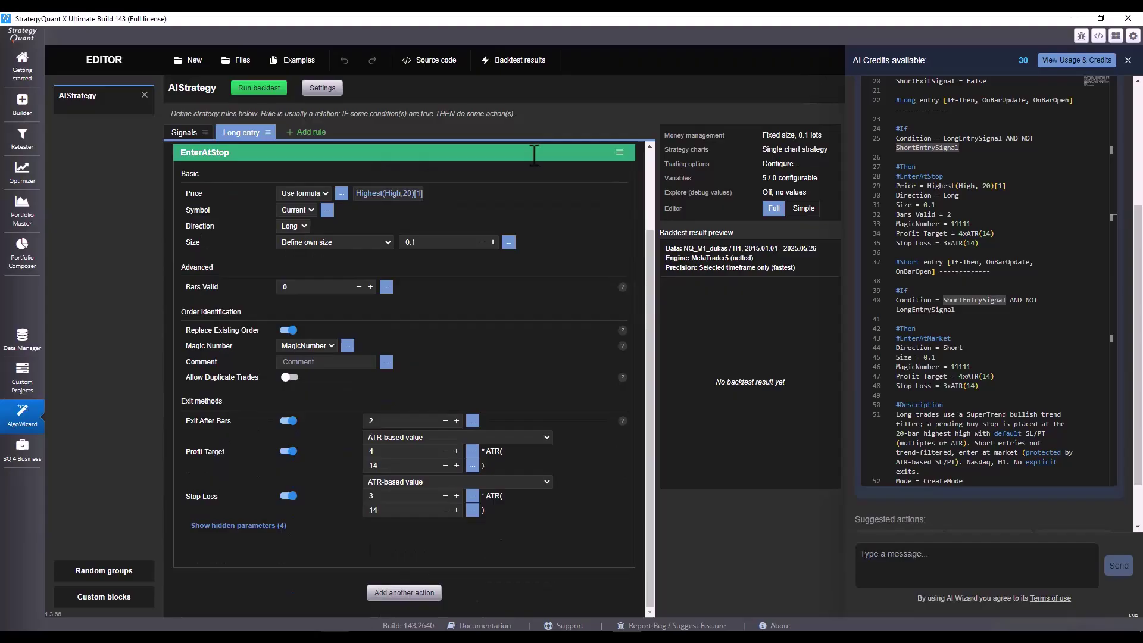
pyautogui.click(182, 130)
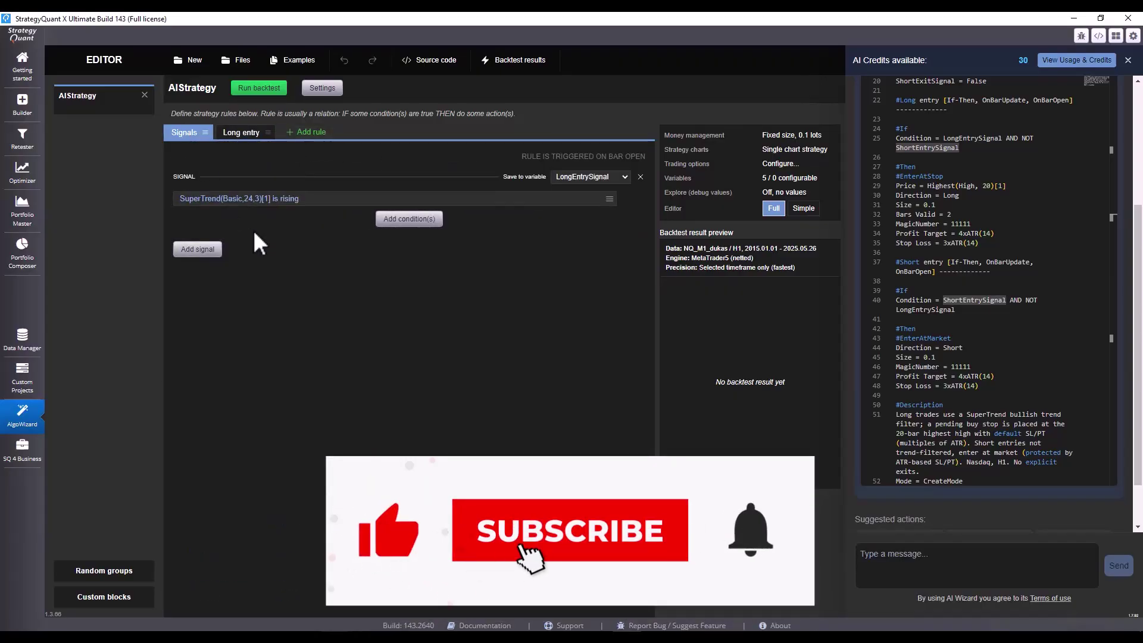